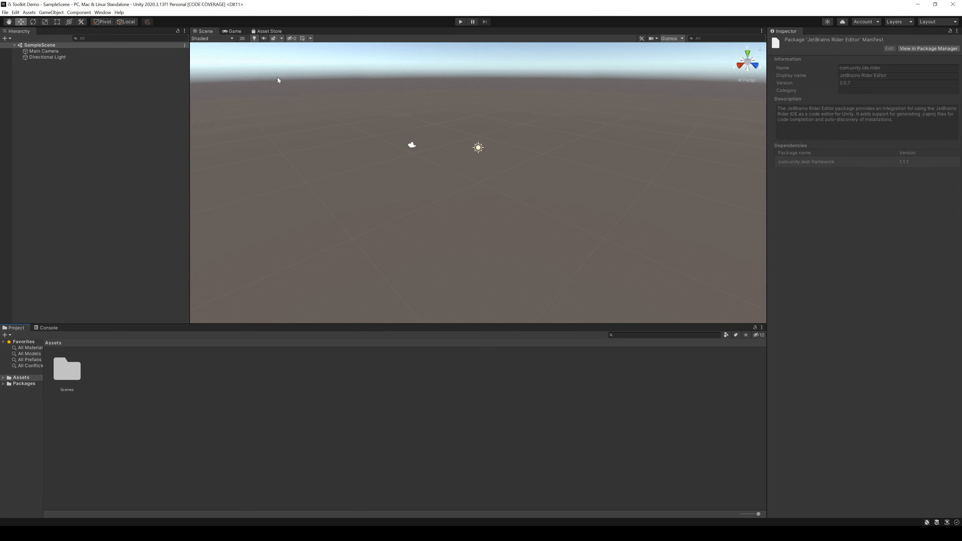
Open the Package Manager and go to its advanced project settings
click(102, 12)
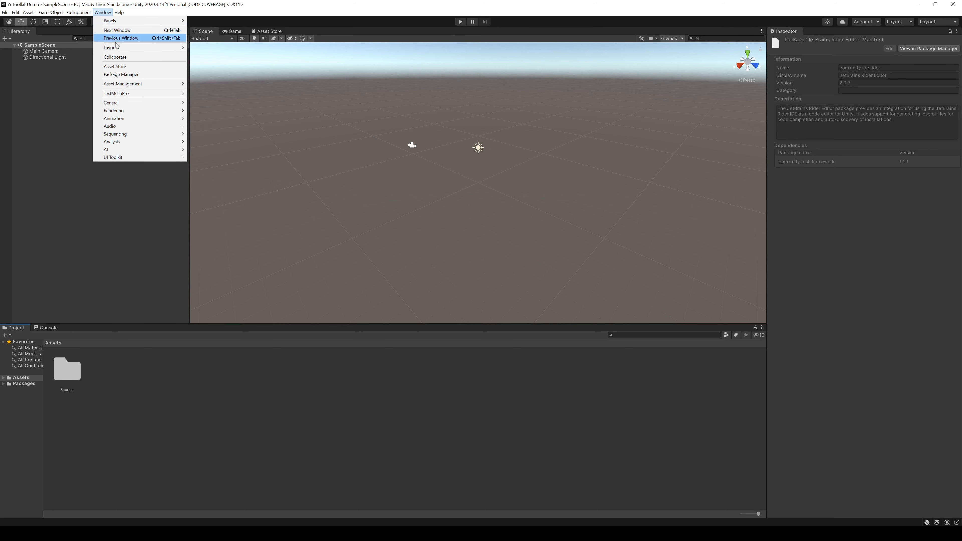
click(130, 75)
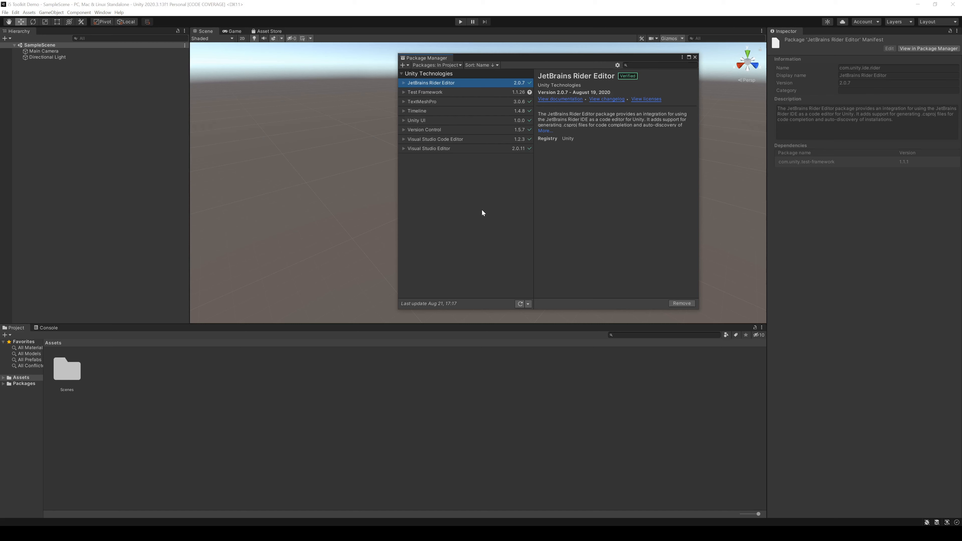
click(616, 66)
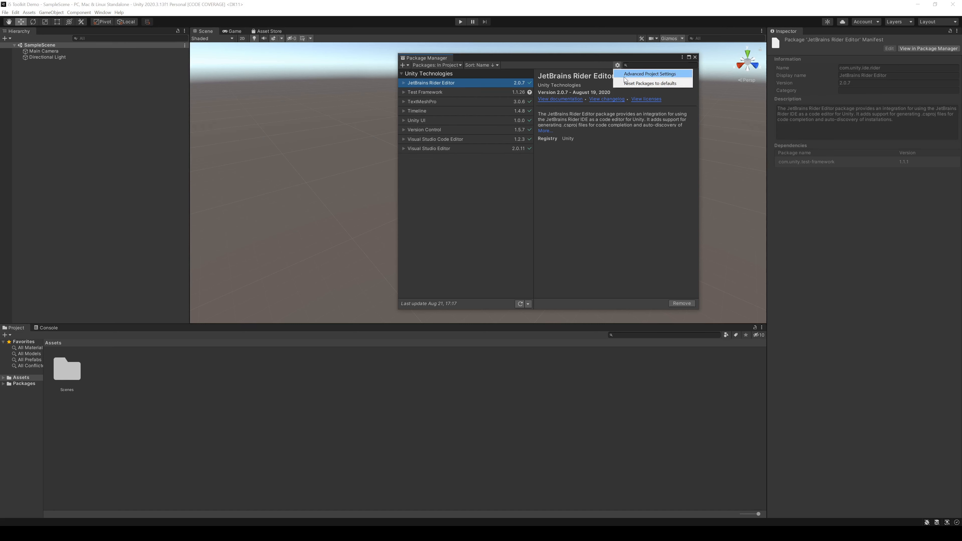
click(625, 74)
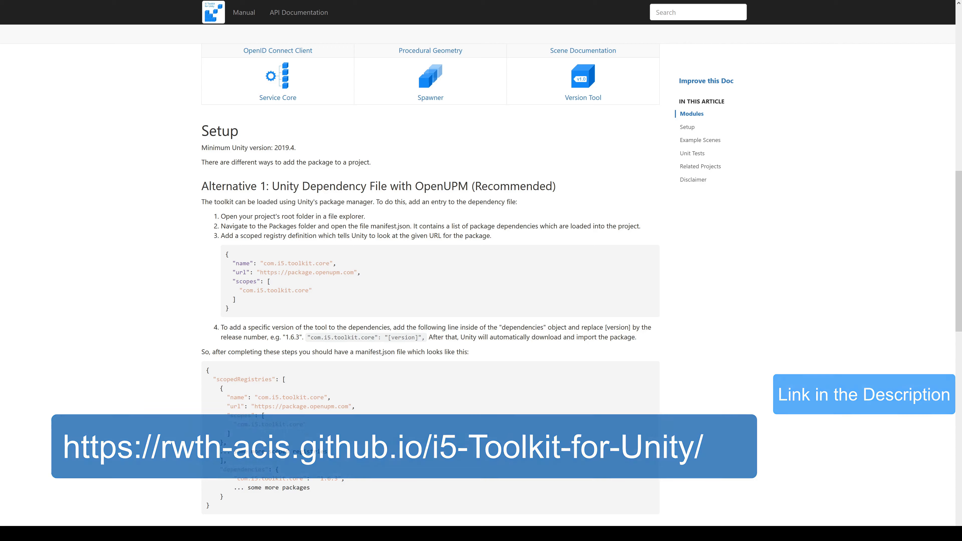
drag(263, 263, 330, 263)
key(ctrl+c)
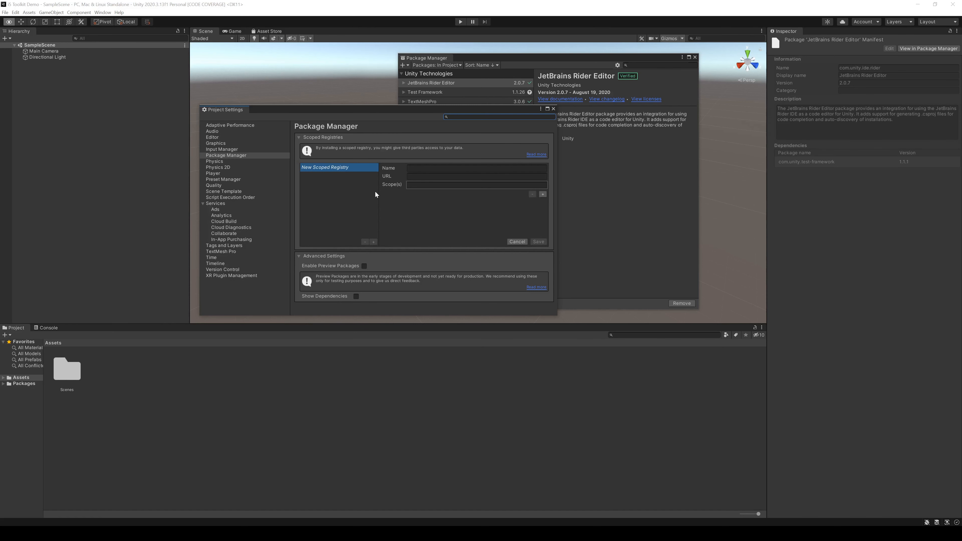
click(417, 169)
key(ctrl+v)
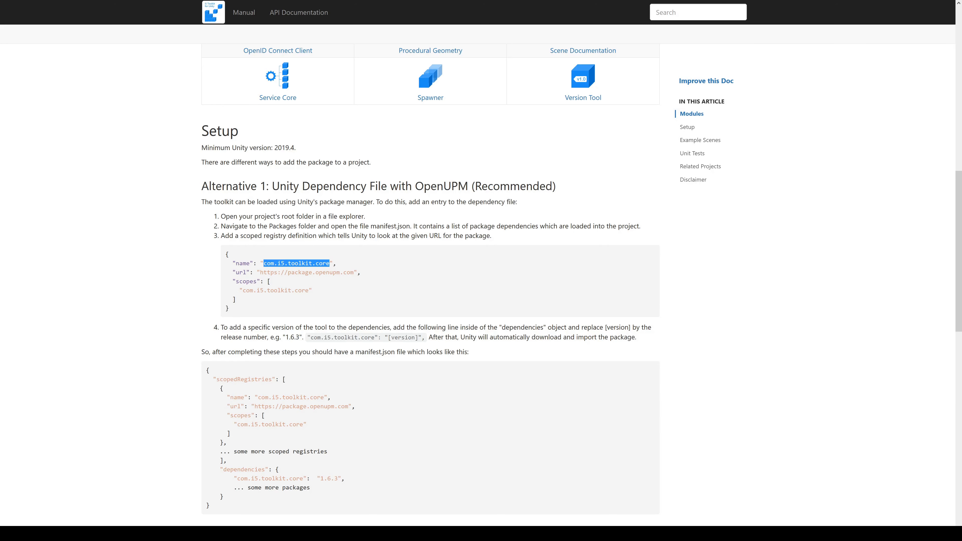
drag(260, 272, 354, 272)
key(ctrl+c)
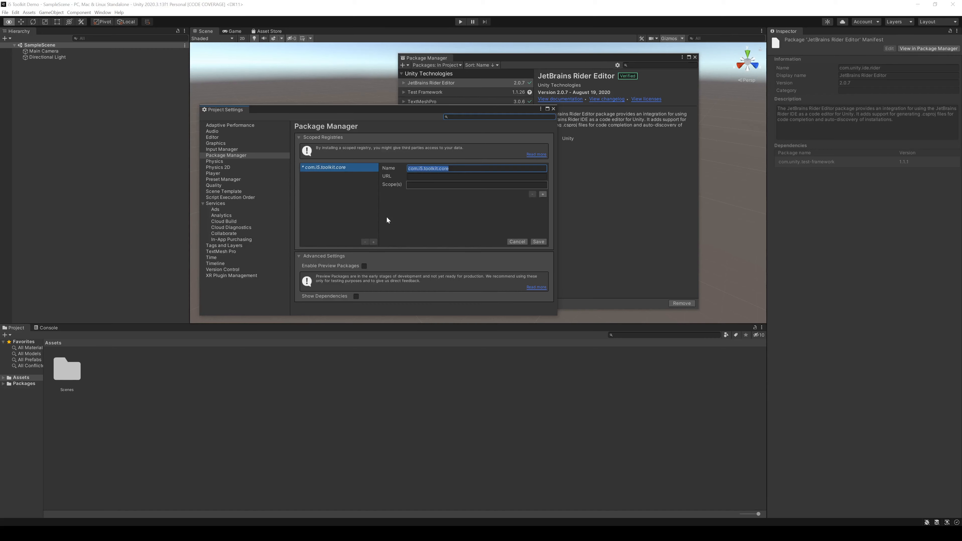
key(Tab)
key(ctrl+v)
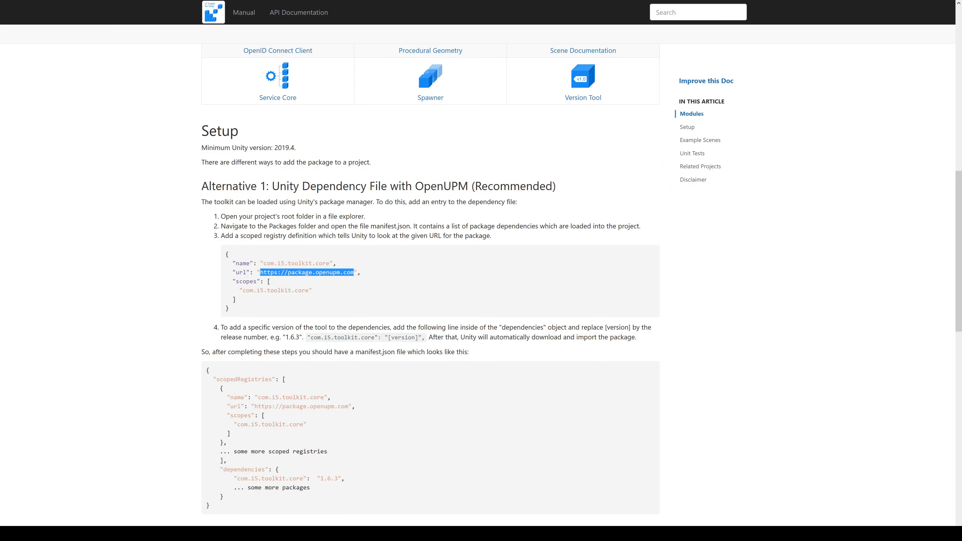
Copy the scope com.i5.toolkit.core from the documentation into the new registry's scope entry
drag(243, 290, 309, 290)
key(ctrl+c)
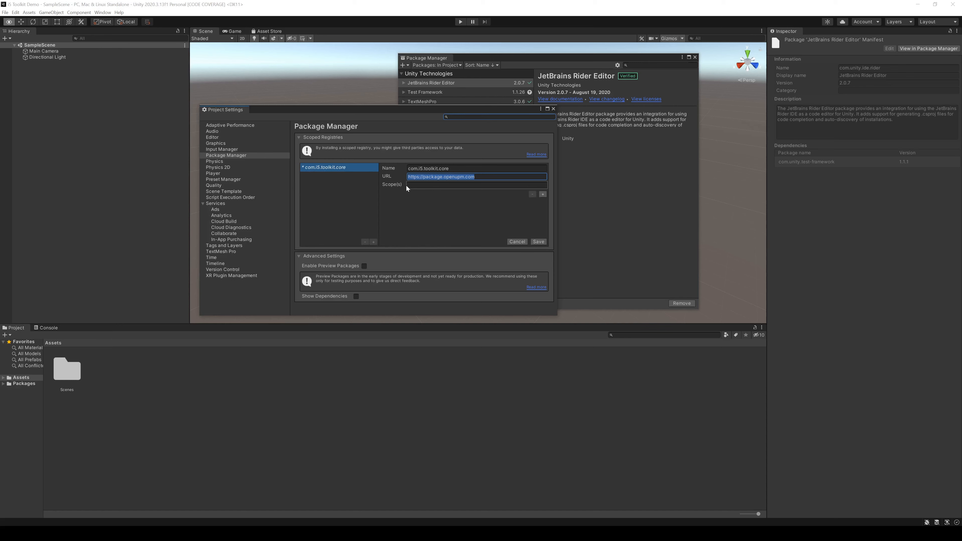
click(407, 186)
key(ctrl+v)
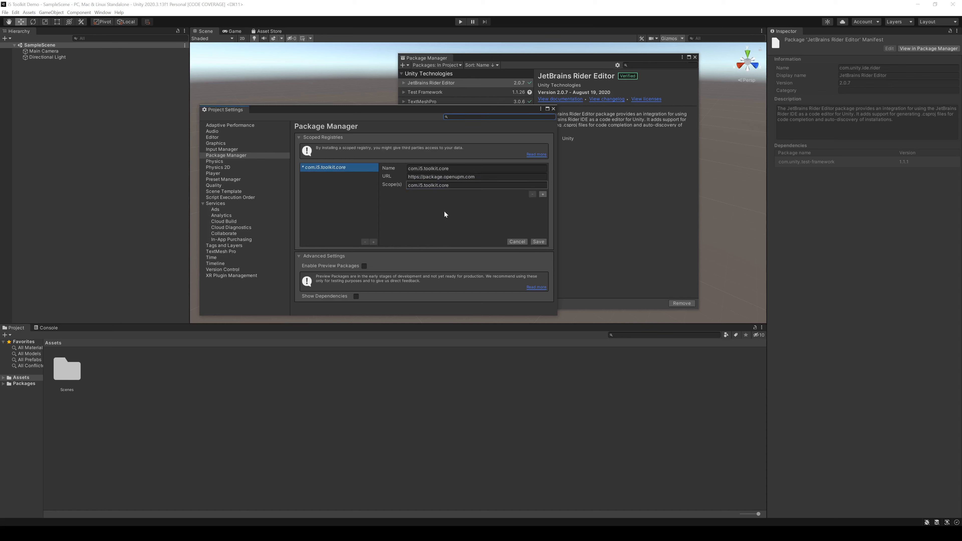
Save the scoped registry, close the project settings and list the packages from My Registries in the Package Manager
click(537, 243)
click(553, 109)
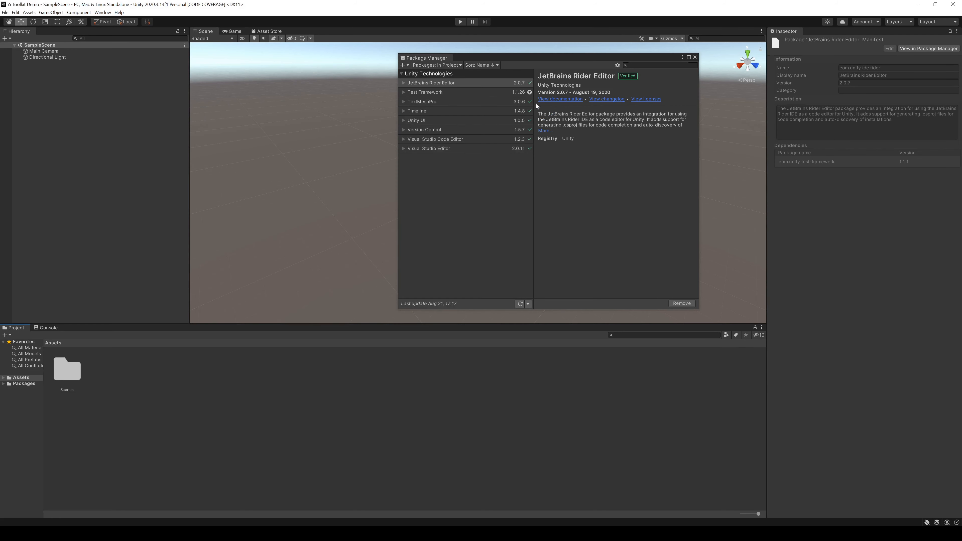
click(452, 66)
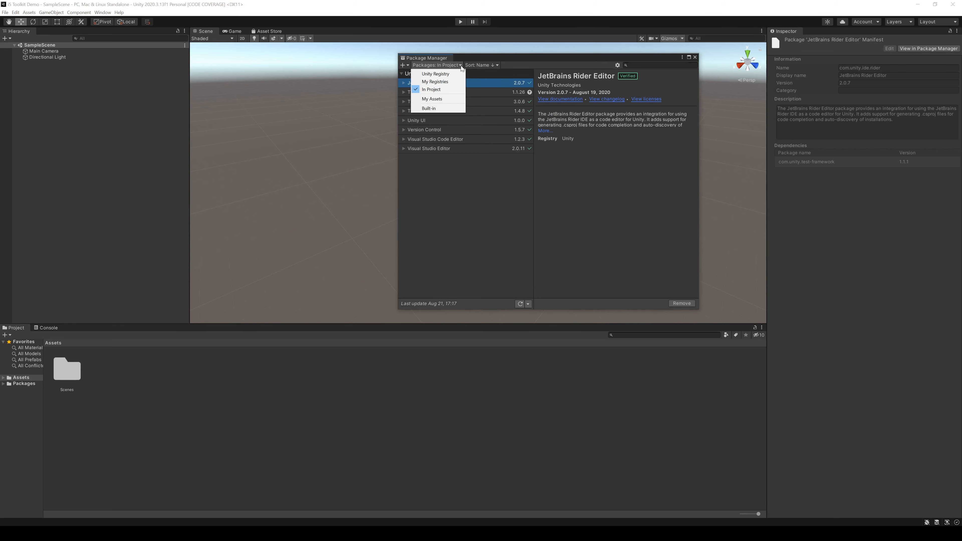
click(434, 82)
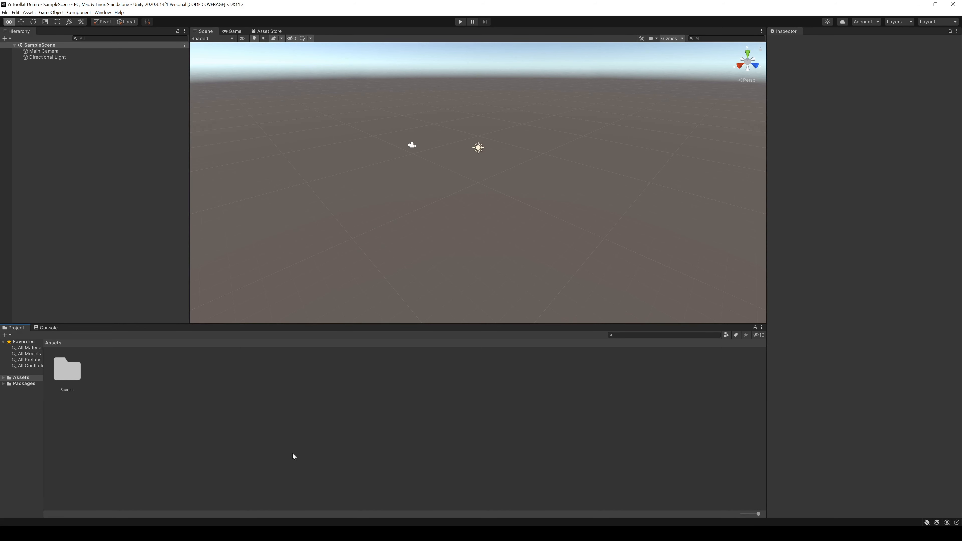
Show the project's Assets folder in the file explorer and open manifest.json from the project's Packages folder
right_click(325, 421)
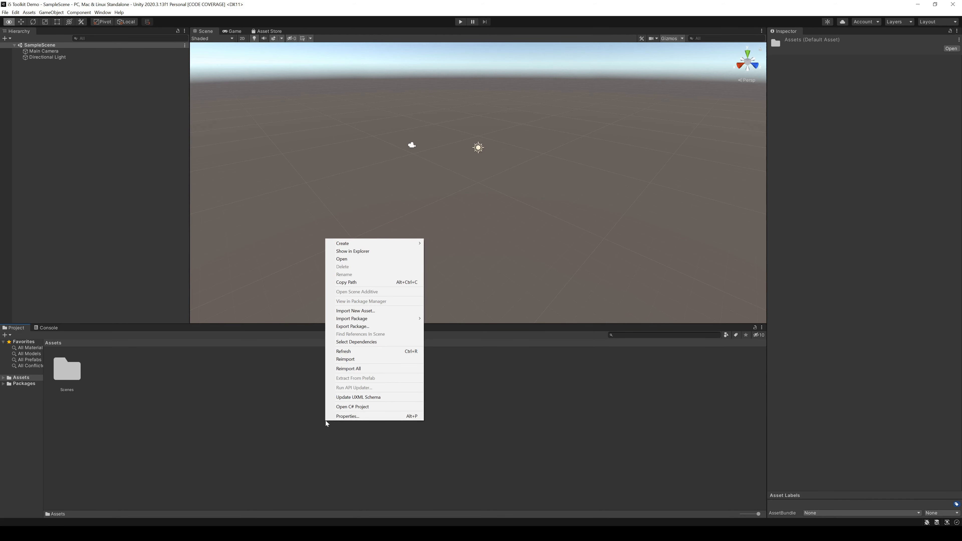
click(366, 251)
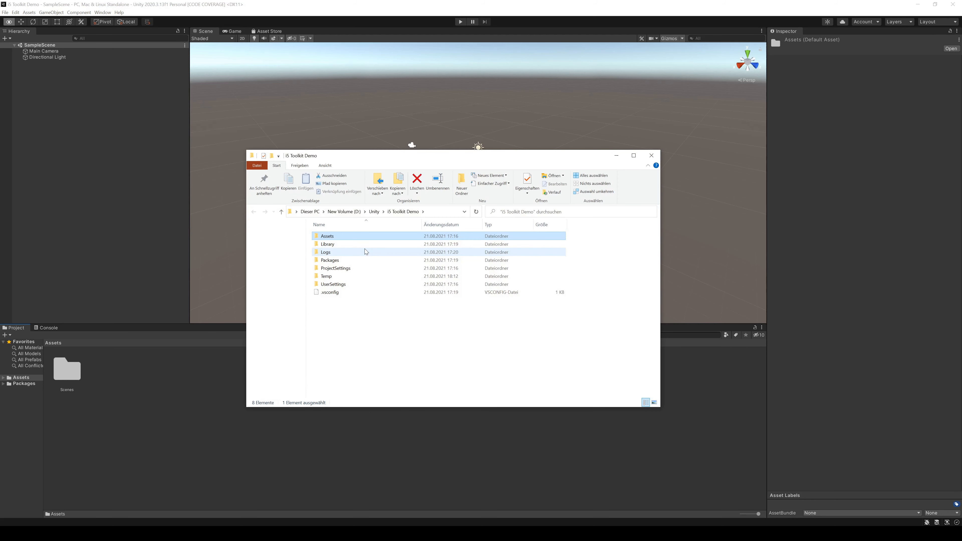
click(333, 261)
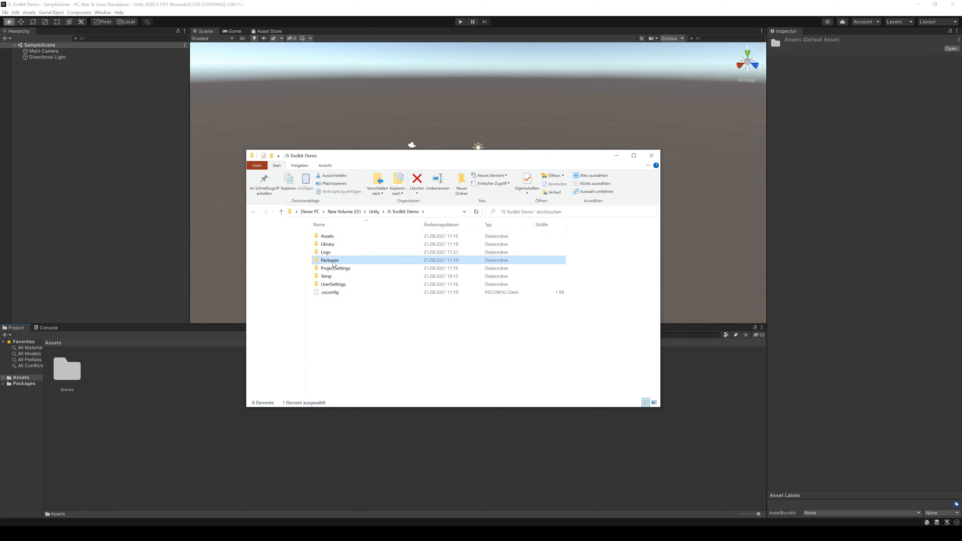
double_click(336, 262)
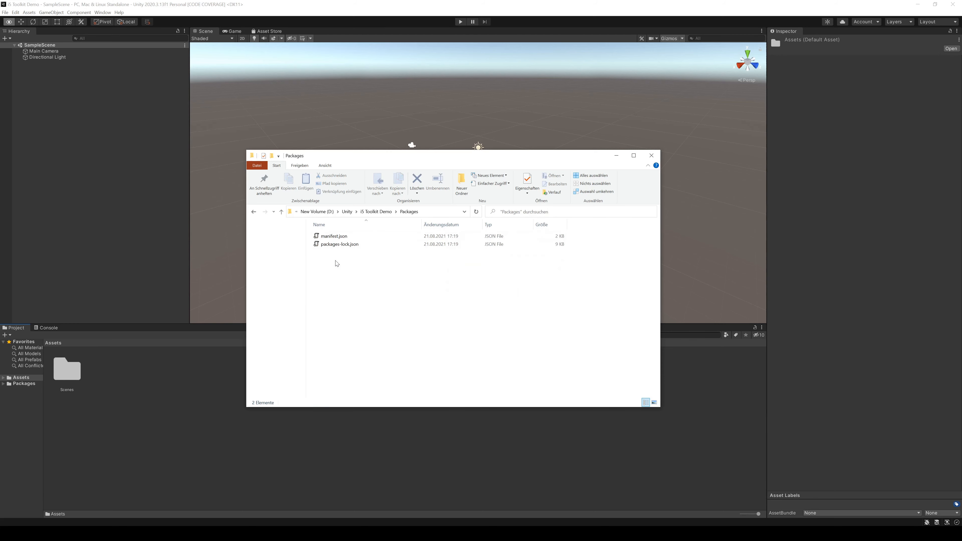
double_click(336, 238)
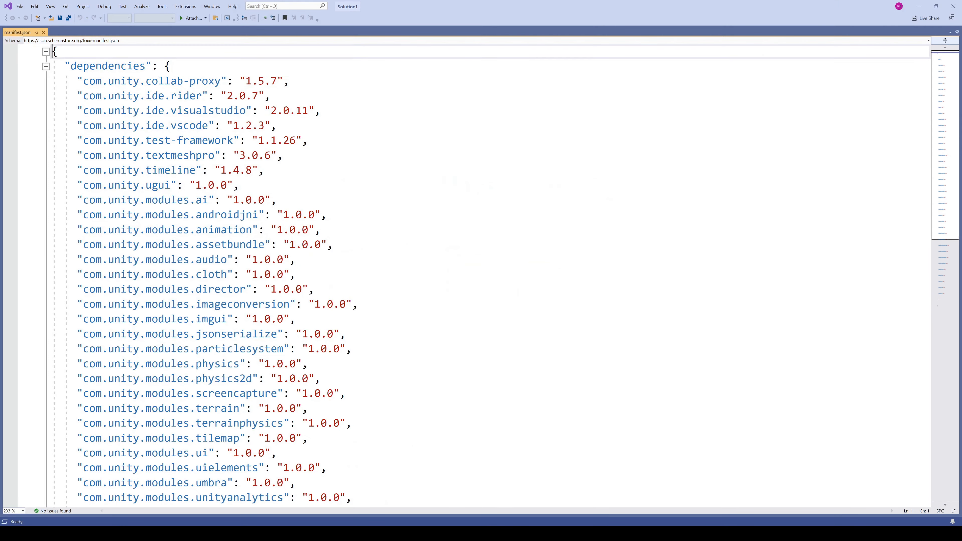
Add an empty "scopedRegistries" array above the dependencies in manifest.json
click(58, 52)
key(Return)
text(")
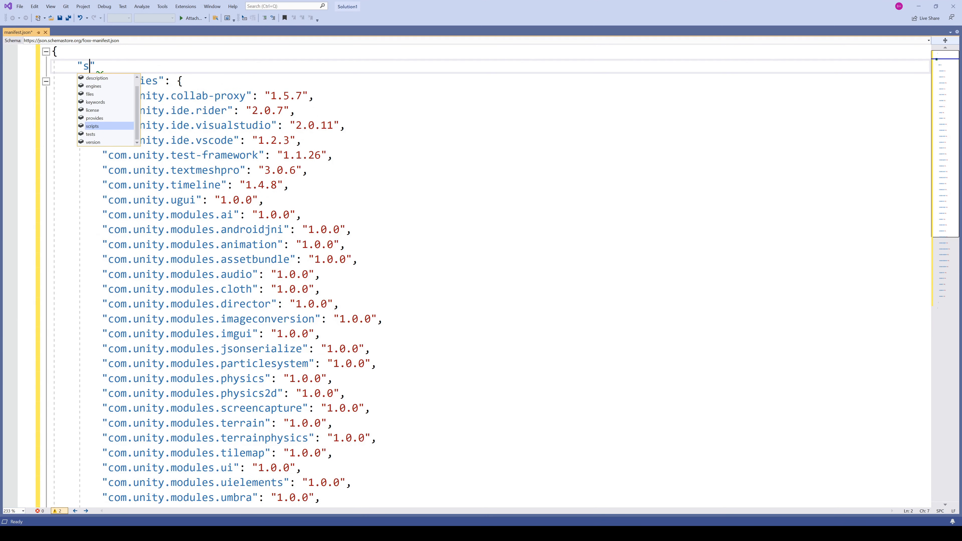
text(scopedRegistrie)
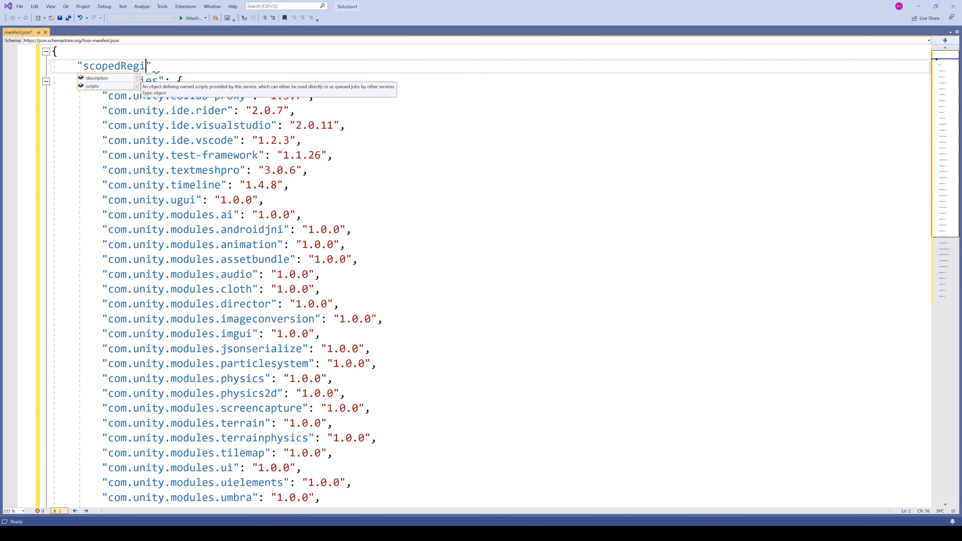
text(s": )
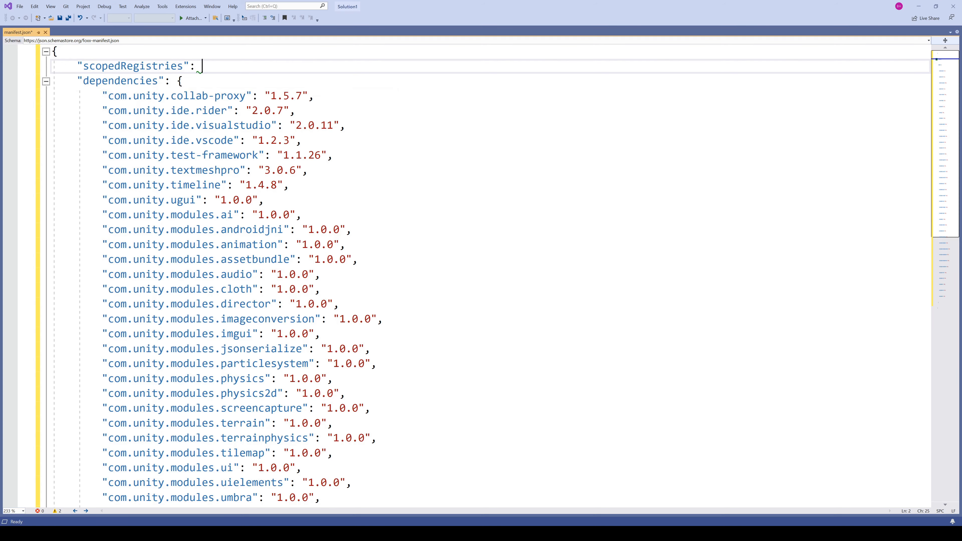
text([)
key(Return)
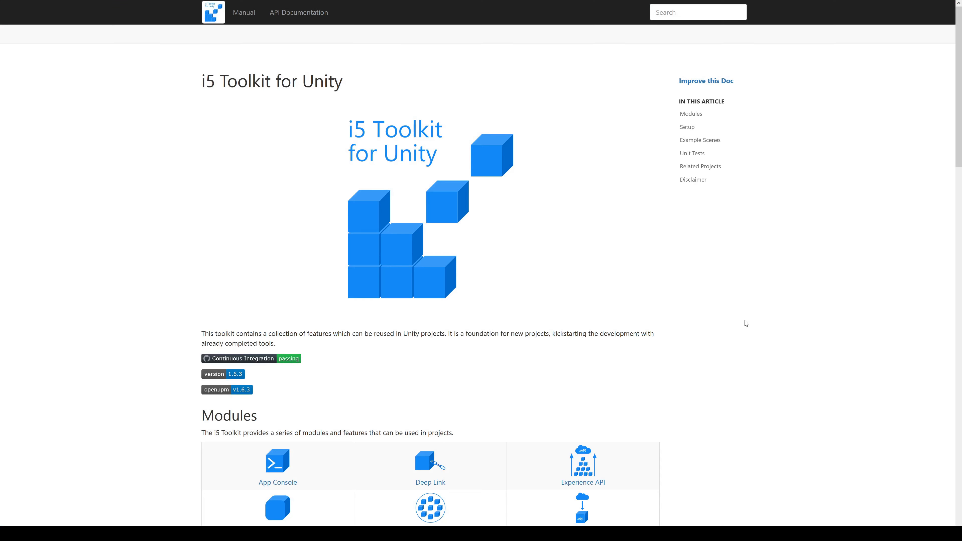
Insert the documentation's com.i5.toolkit.core registry definition into the scopedRegistries array, add a comma after the array and save the file
scroll(727, 315, down, 5)
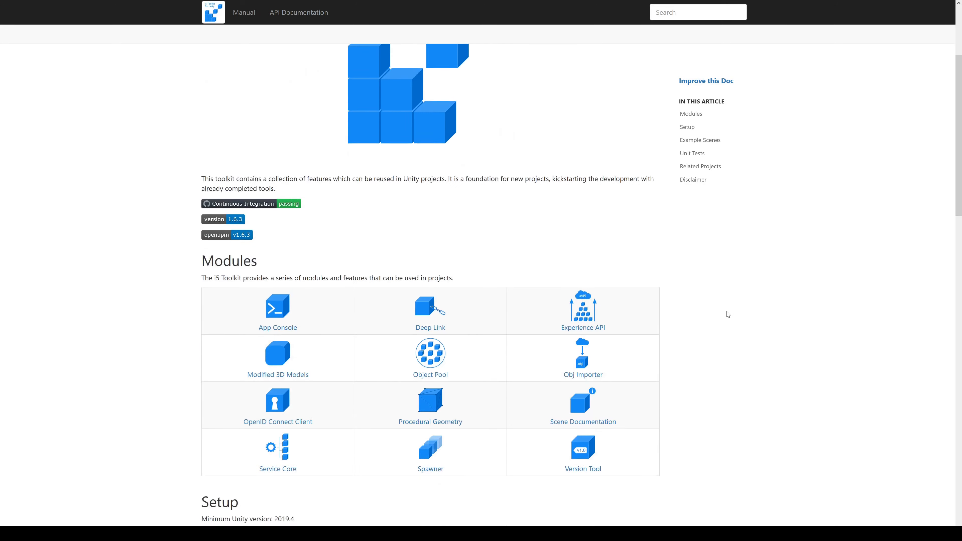
scroll(728, 314, down, 7)
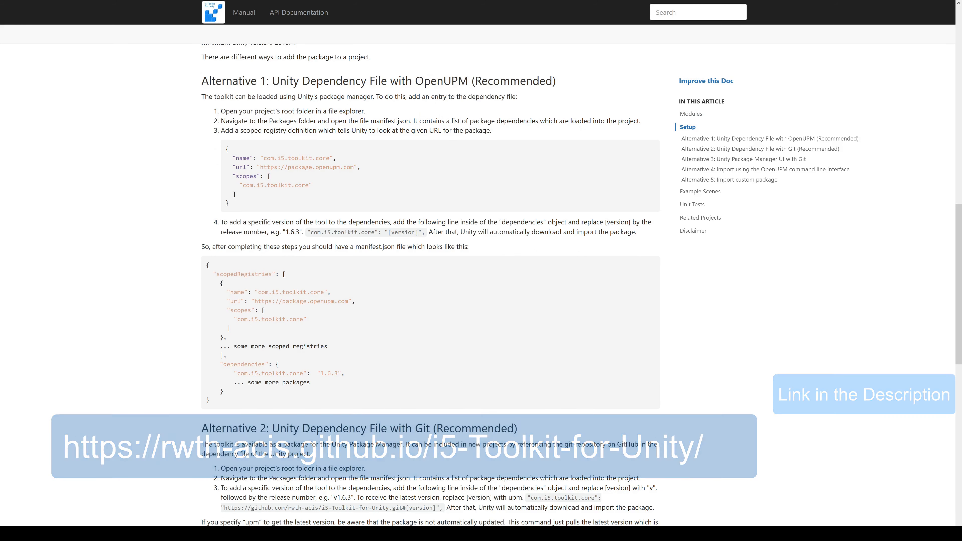
drag(226, 148, 250, 193)
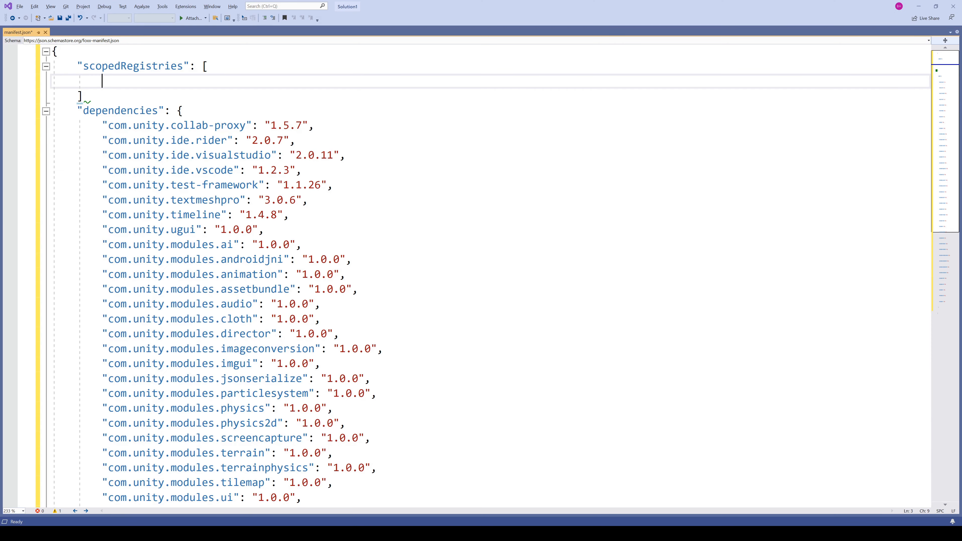
key(ctrl+v)
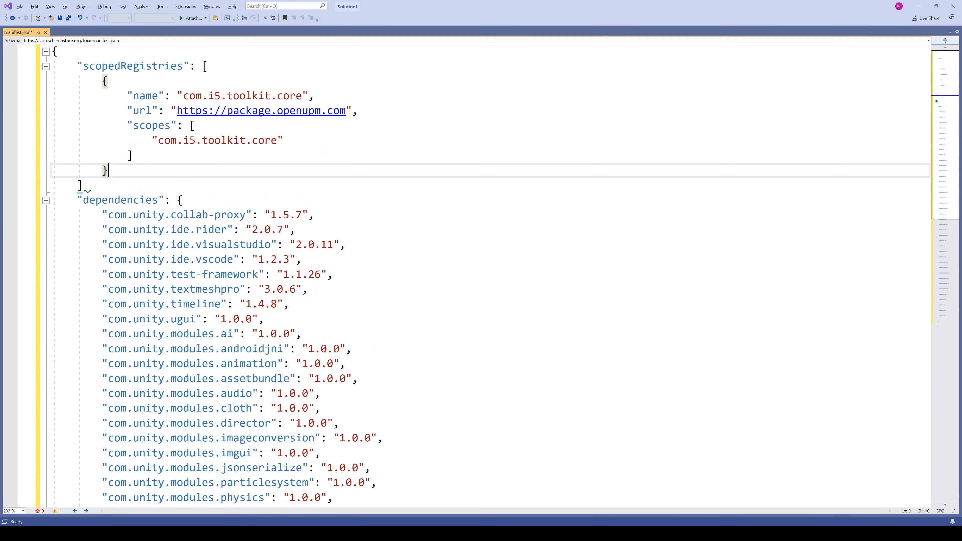
key(Down)
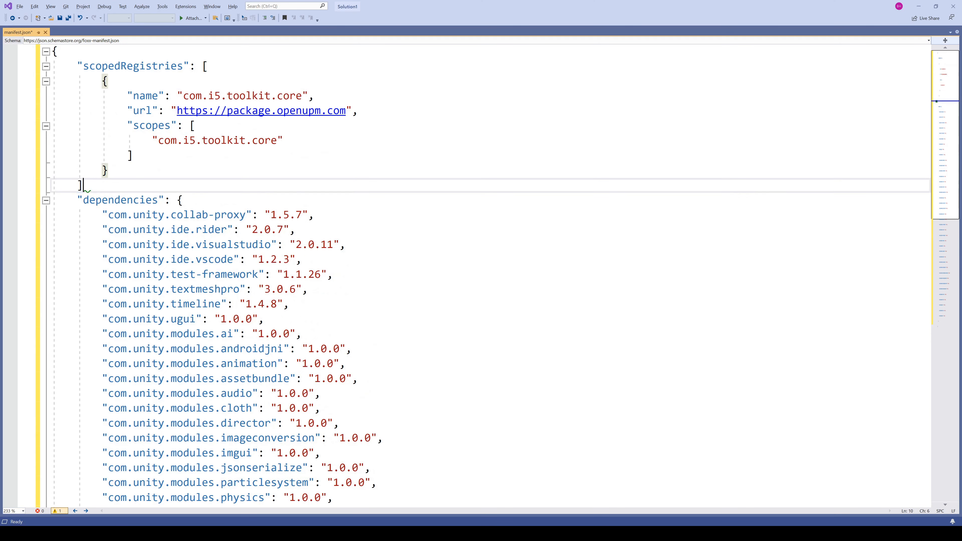
text(,)
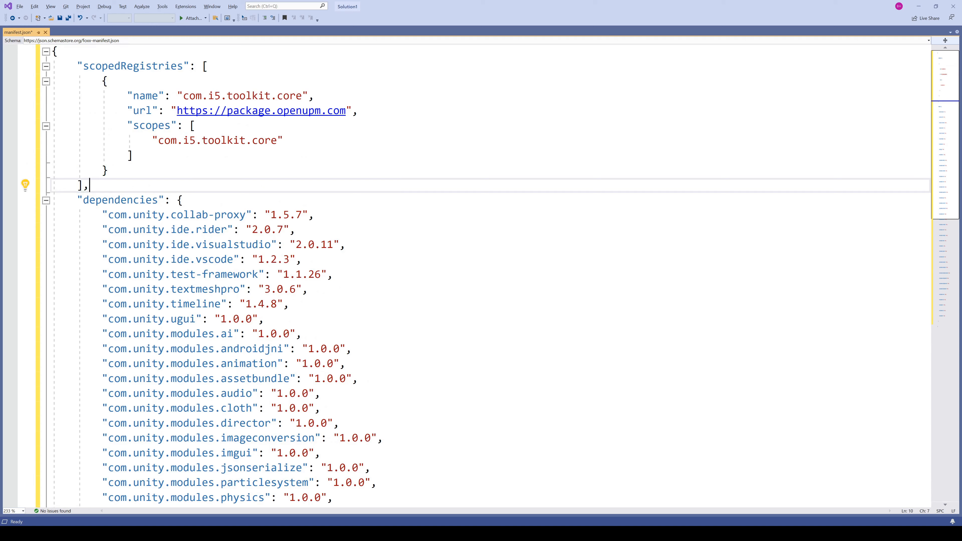
key(ctrl+s)
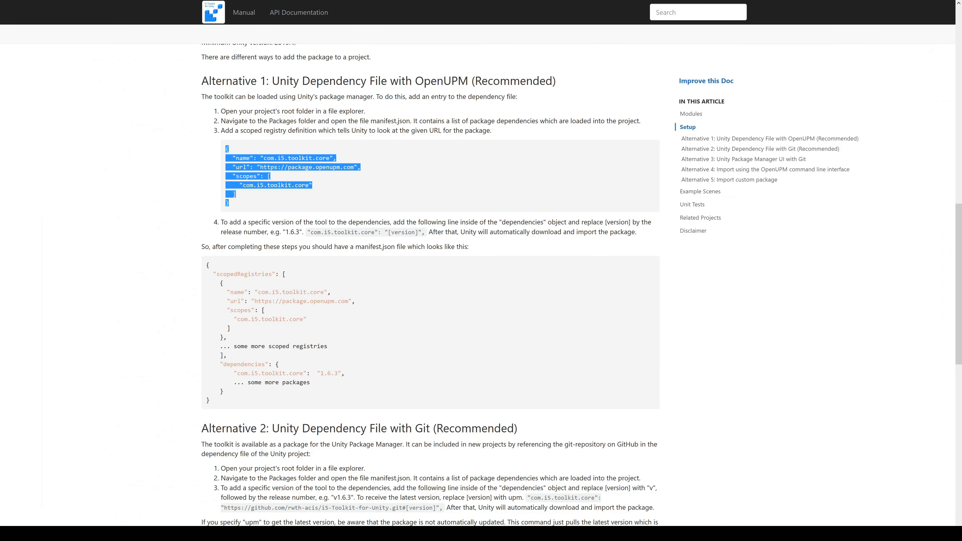
Copy the line "com.i5.toolkit.core": "1.6.3" from the documentation to the top of the dependencies in manifest.json and save
drag(234, 373, 358, 372)
key(ctrl+c)
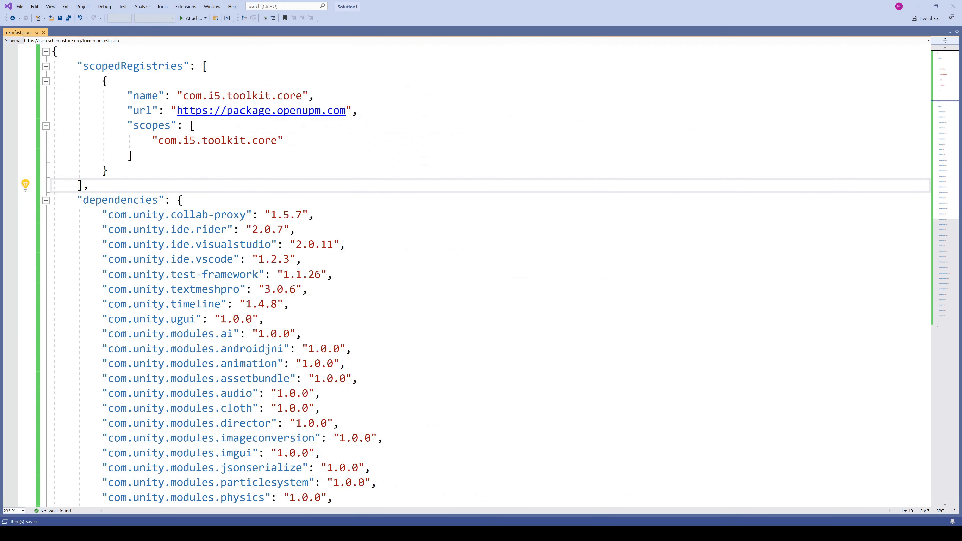
click(183, 200)
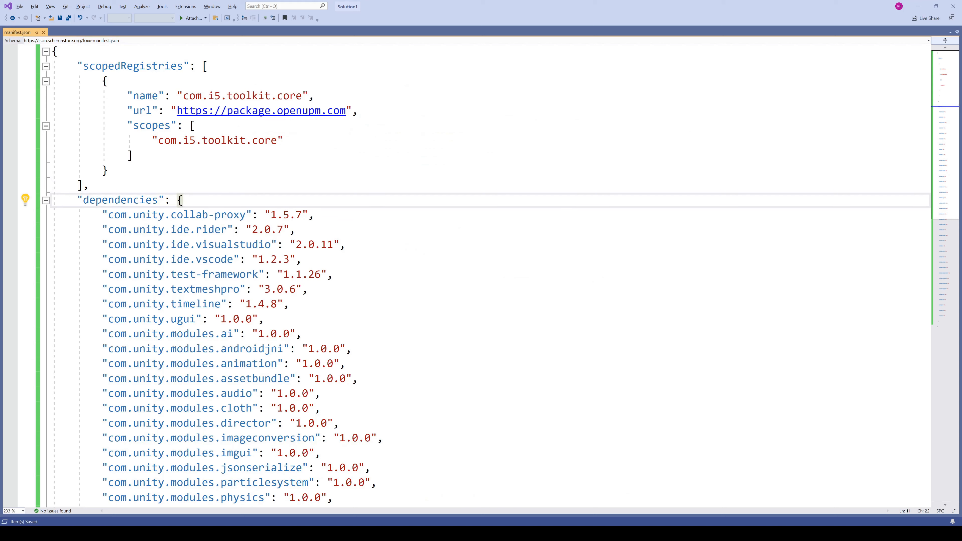
key(Return)
key(ctrl+v)
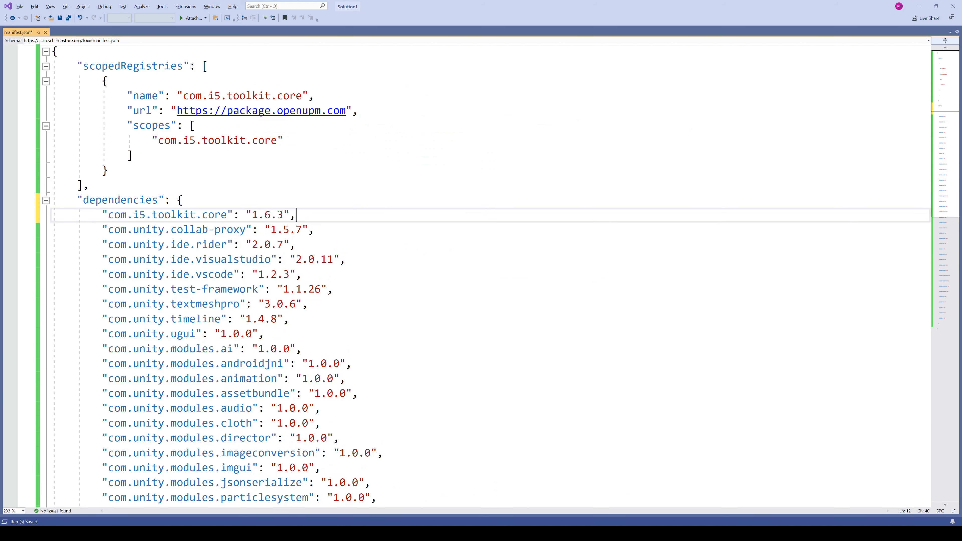
key(ctrl+s)
Switch back to Unity and close the scoped registry notice and the project settings
mouse_move(325, 532)
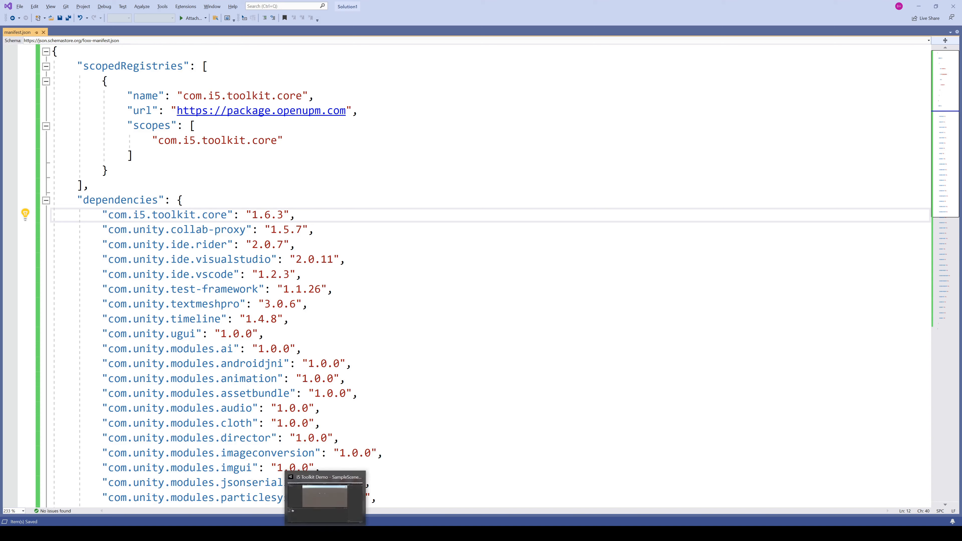
click(334, 505)
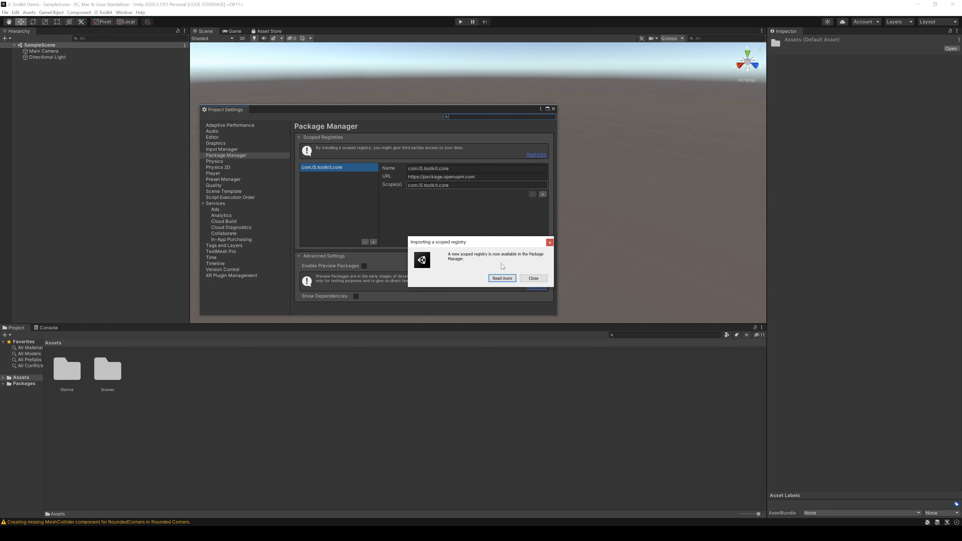
click(533, 278)
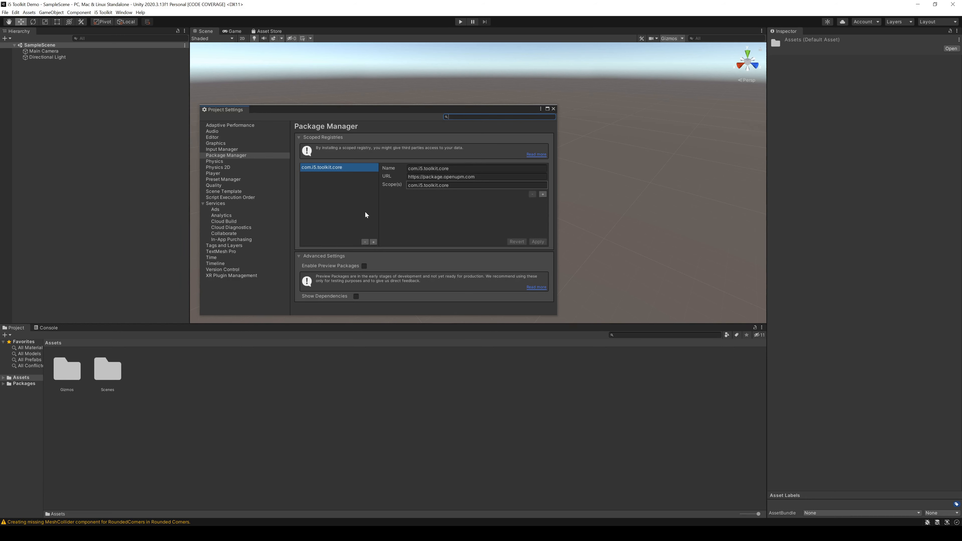
click(554, 109)
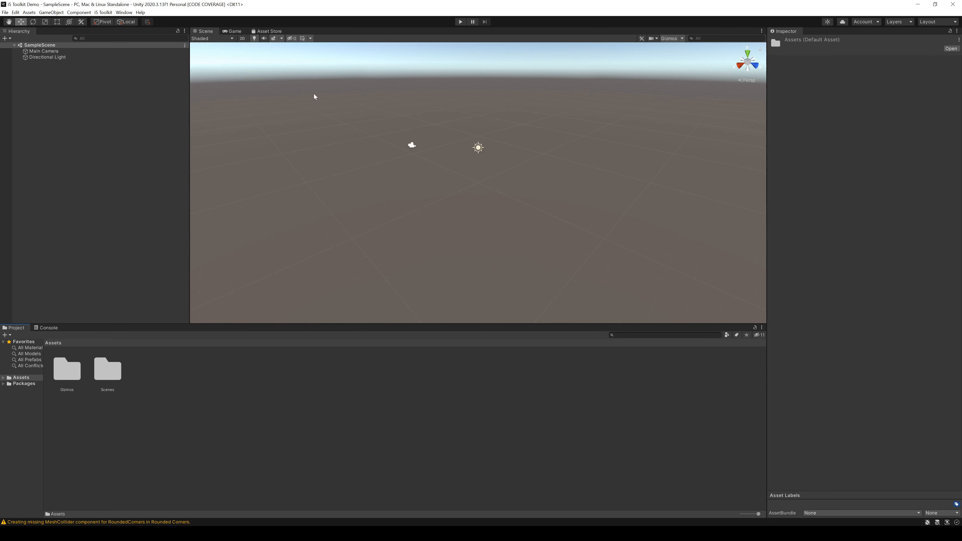
Check the i5 Toolkit commands and view the i5 Toolkit for Unity package details in the Package Manager
click(104, 12)
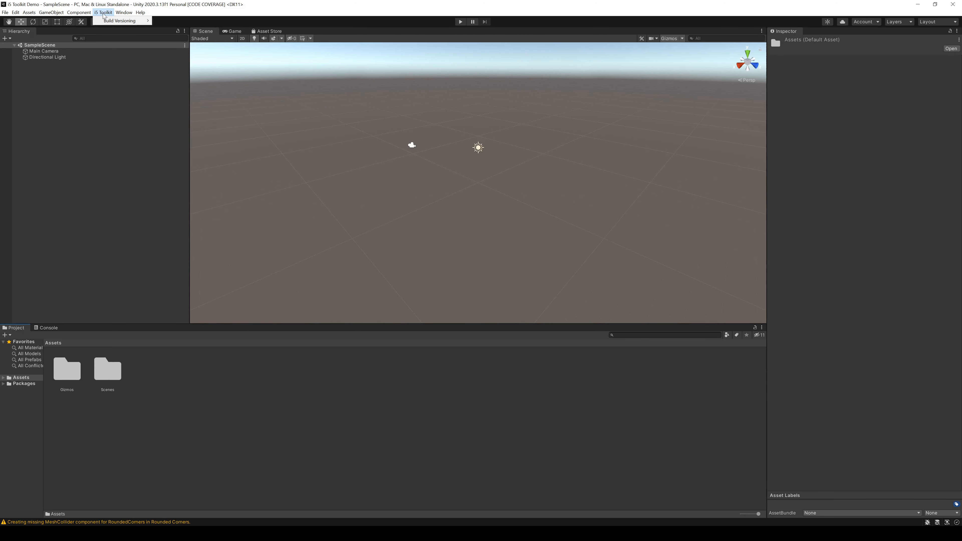
click(104, 13)
click(124, 13)
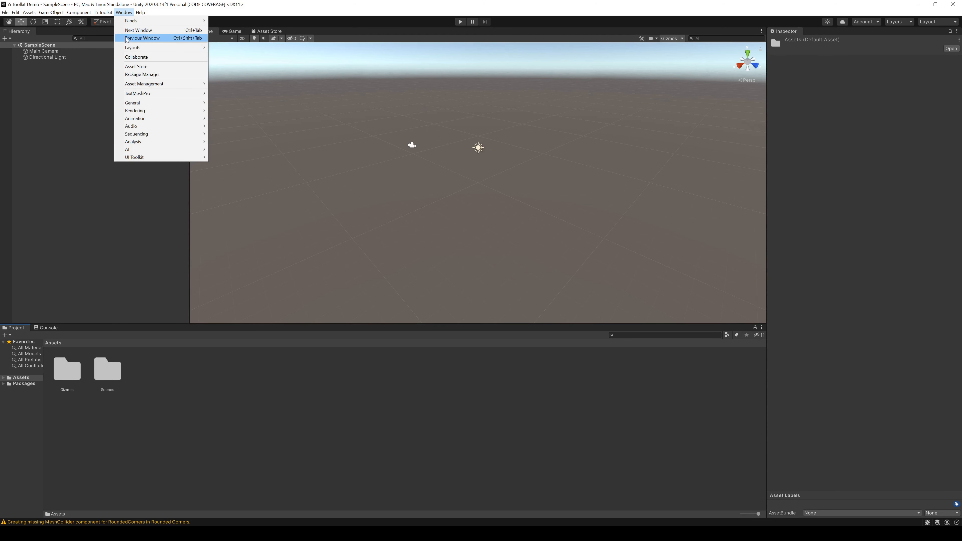
click(142, 74)
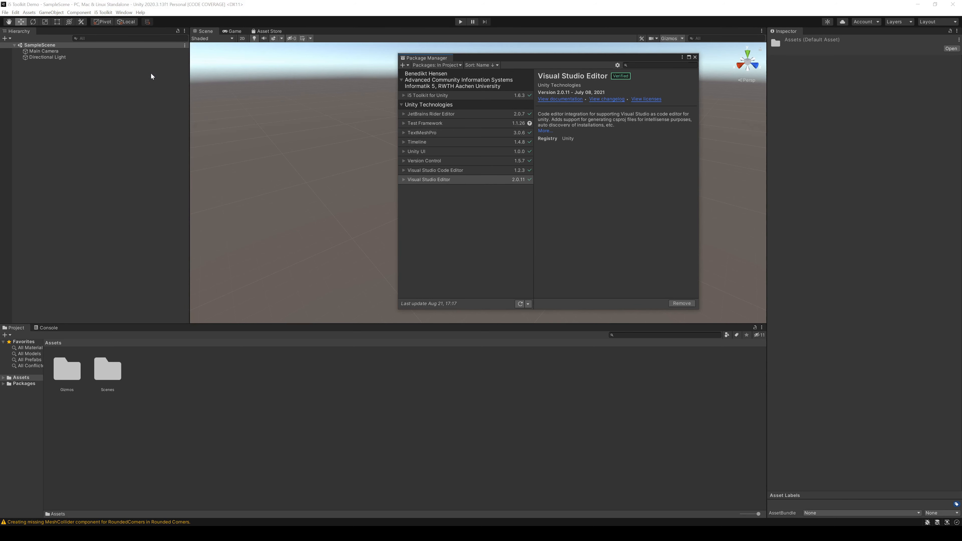
click(468, 95)
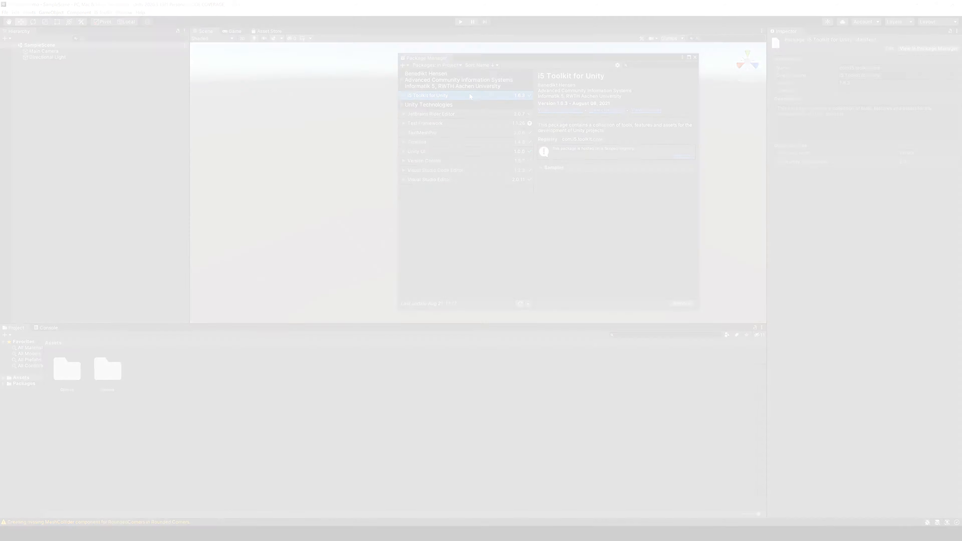